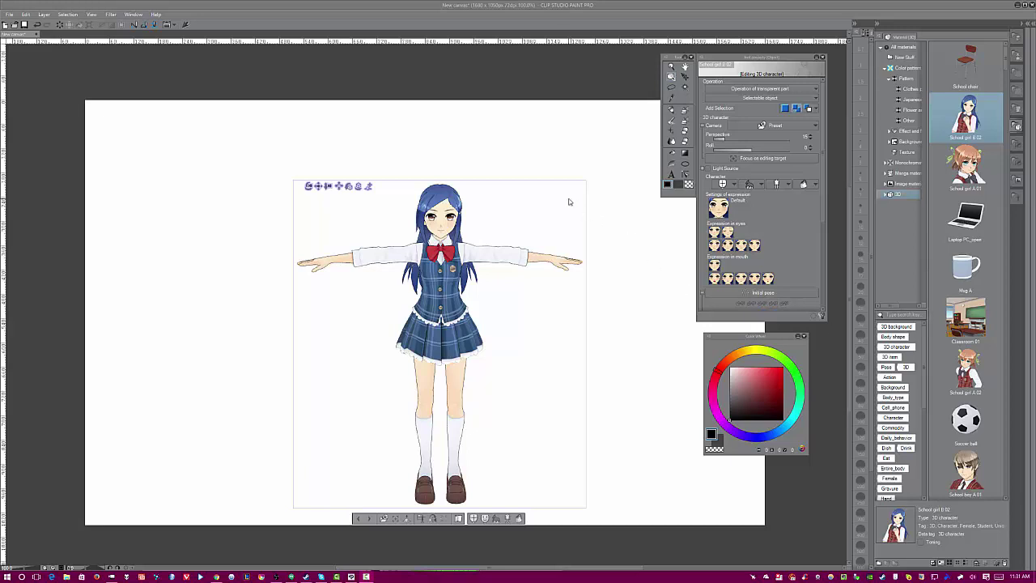
mouse_move(464, 138)
left_mouse_down()
mouse_move(465, 121)
mouse_move(481, 114)
mouse_move(446, 102)
mouse_move(455, 109)
mouse_move(446, 140)
left_mouse_up()
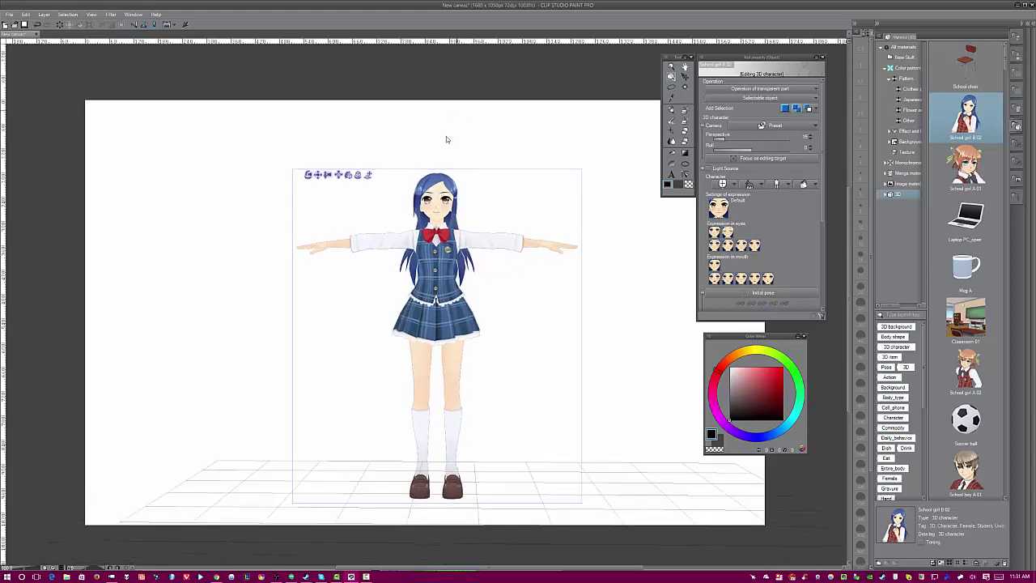
left_click(390, 247)
left_click(244, 188)
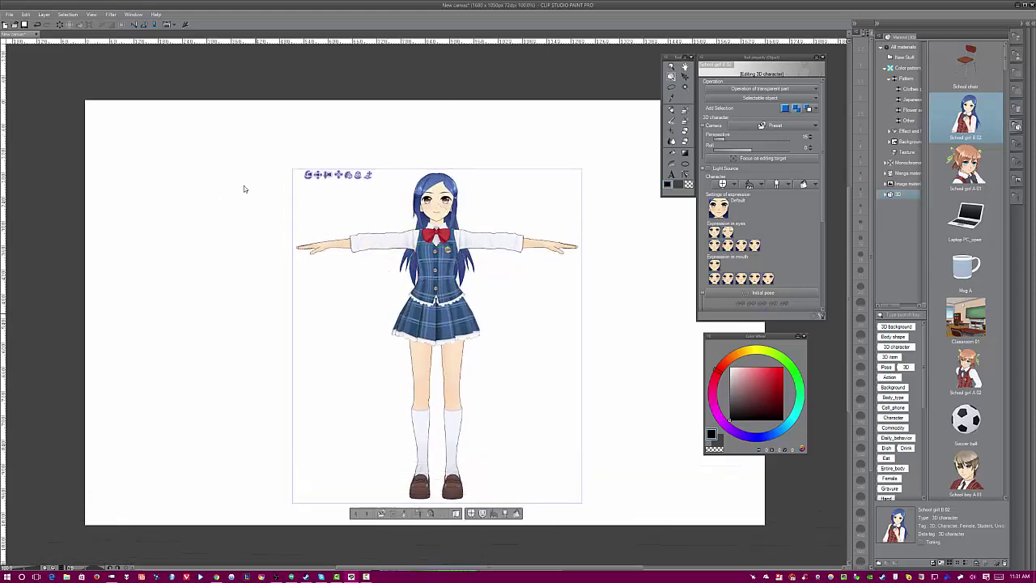
- Examine the application memory allocation in the Performance preferences
left_click(9, 14)
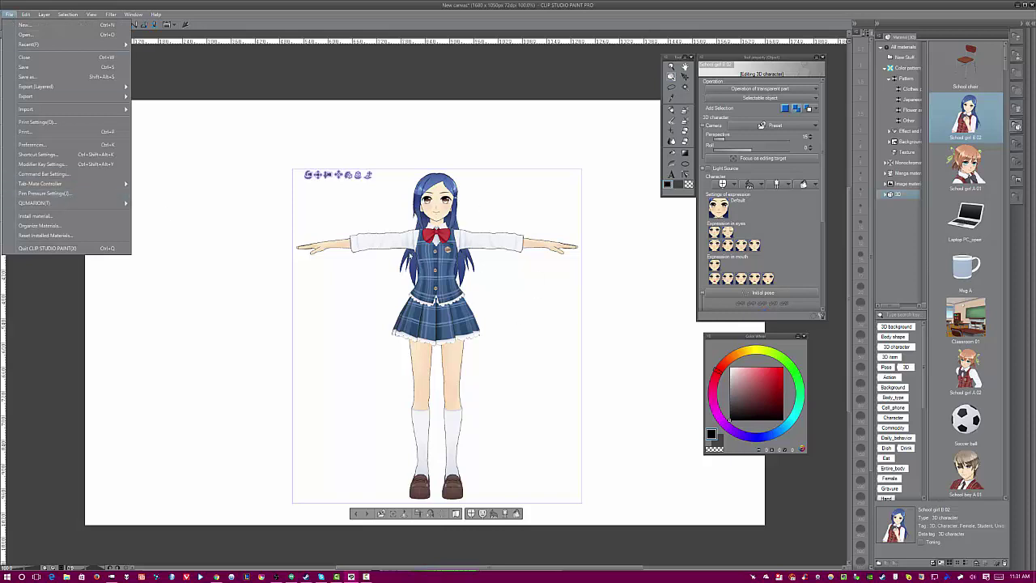
left_click(57, 144)
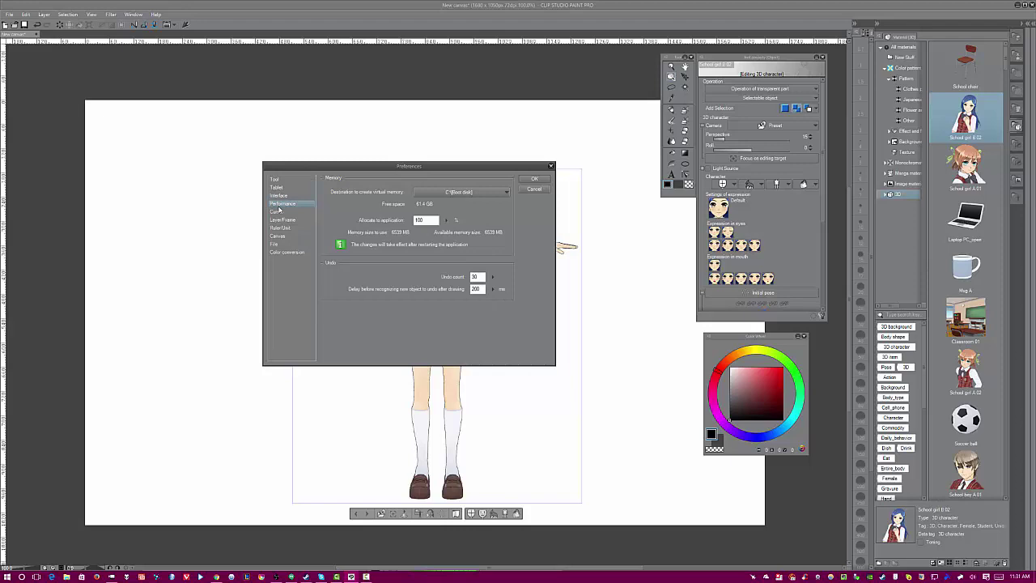
left_click(277, 211)
left_click(279, 203)
left_click_drag(435, 168, 215, 199)
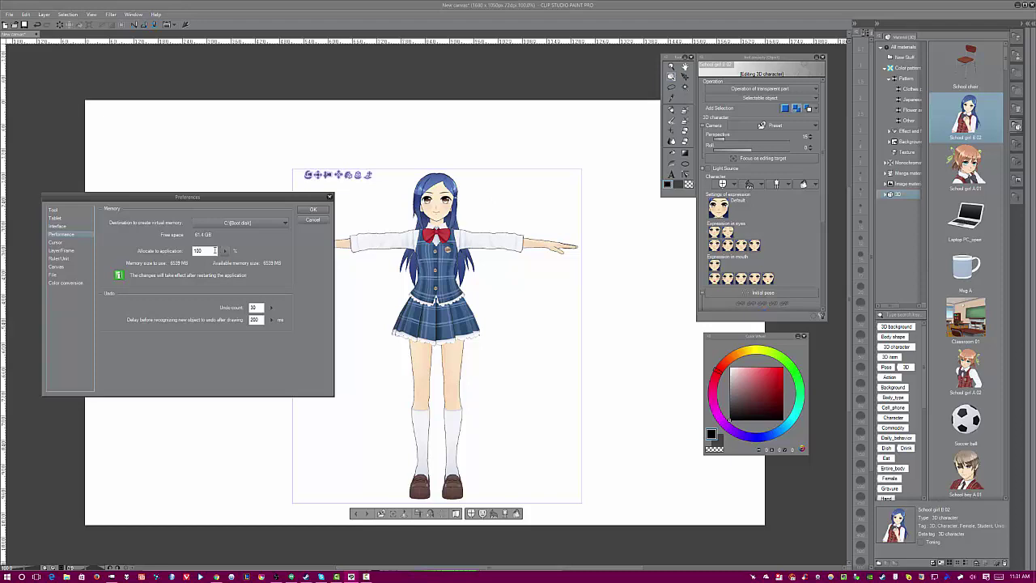
left_click_drag(214, 250, 172, 252)
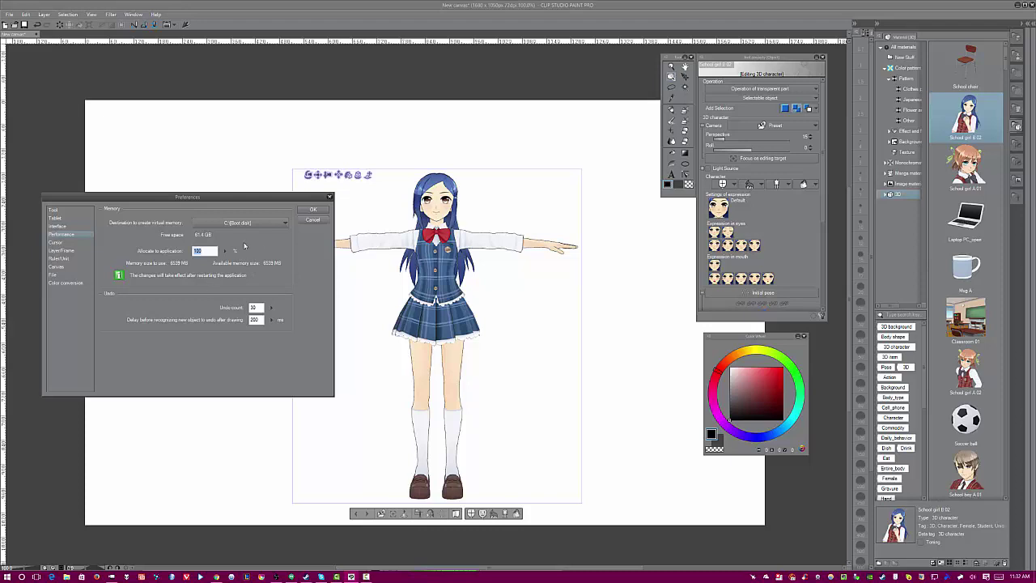
left_click(312, 211)
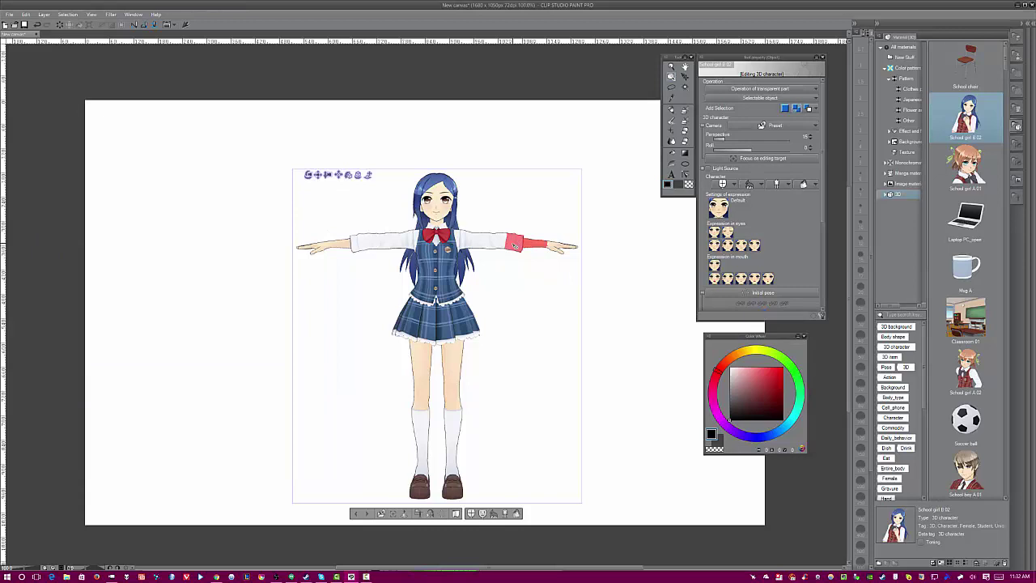
- Twist the 3D character's right forearm back and forth around its axis using the joint's rotation ring
left_click(382, 241)
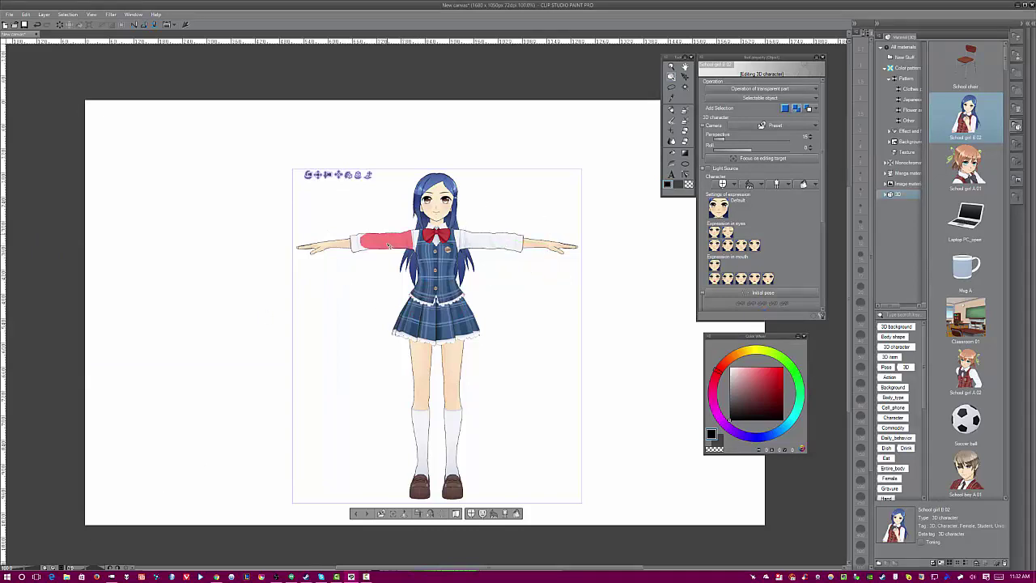
left_click_drag(263, 326, 389, 259)
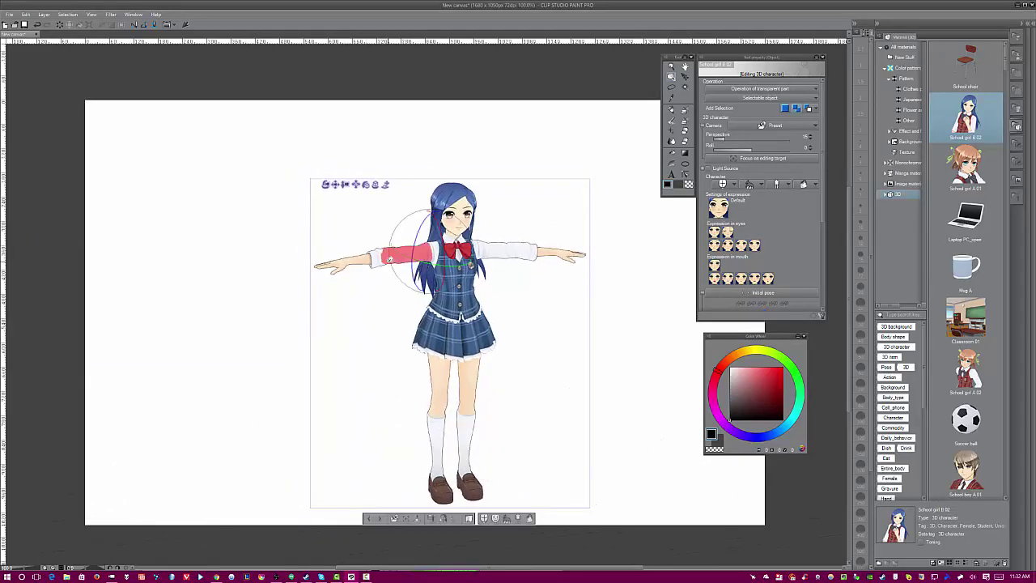
left_click(368, 260)
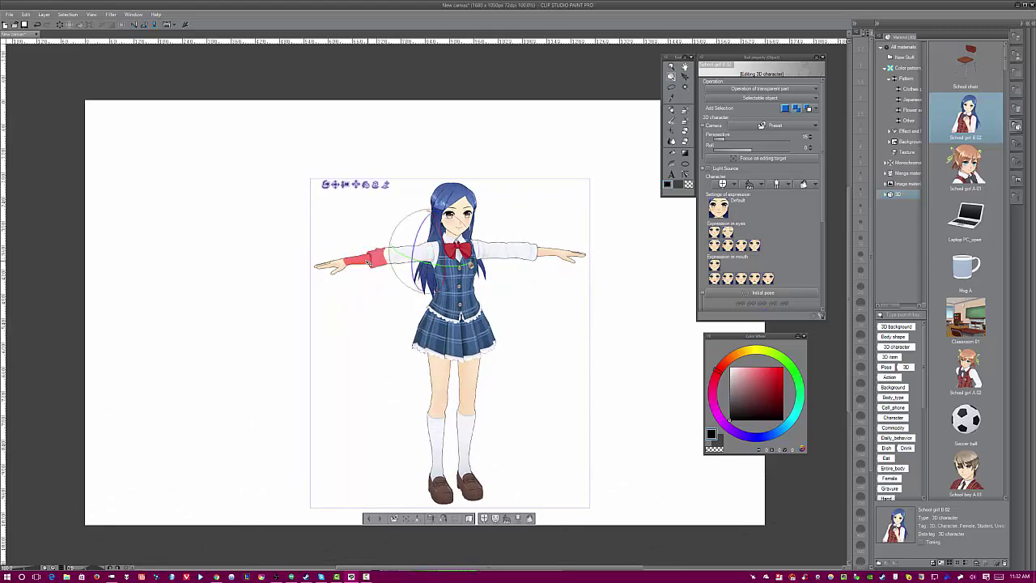
left_click_drag(386, 364, 403, 296)
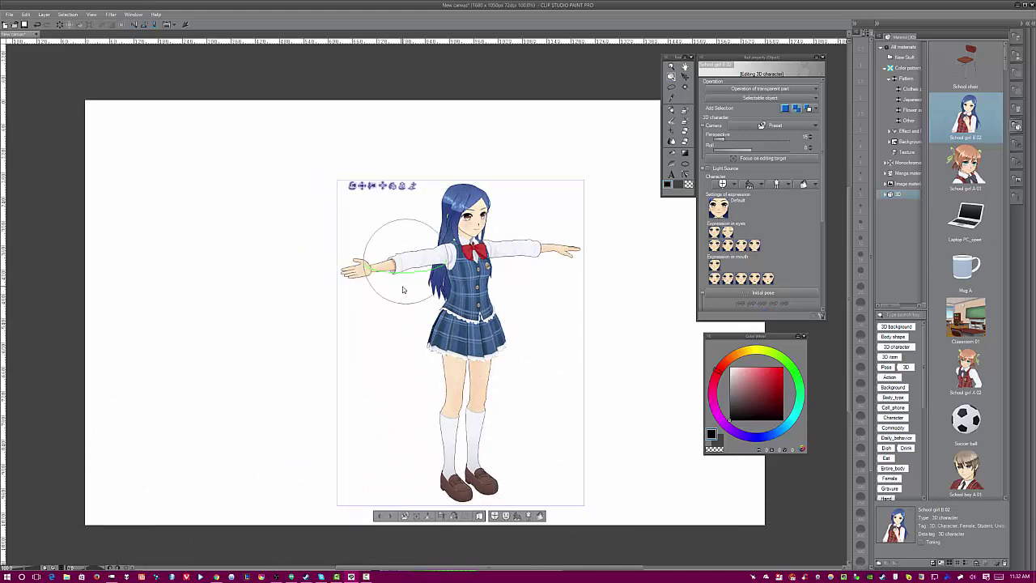
left_click_drag(402, 292, 400, 299)
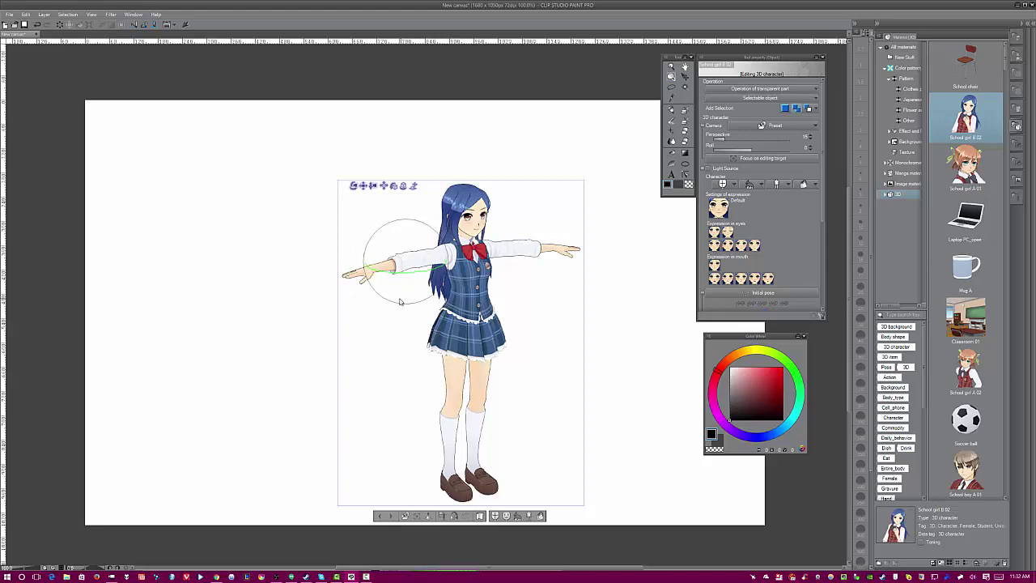
left_click_drag(395, 359, 328, 369)
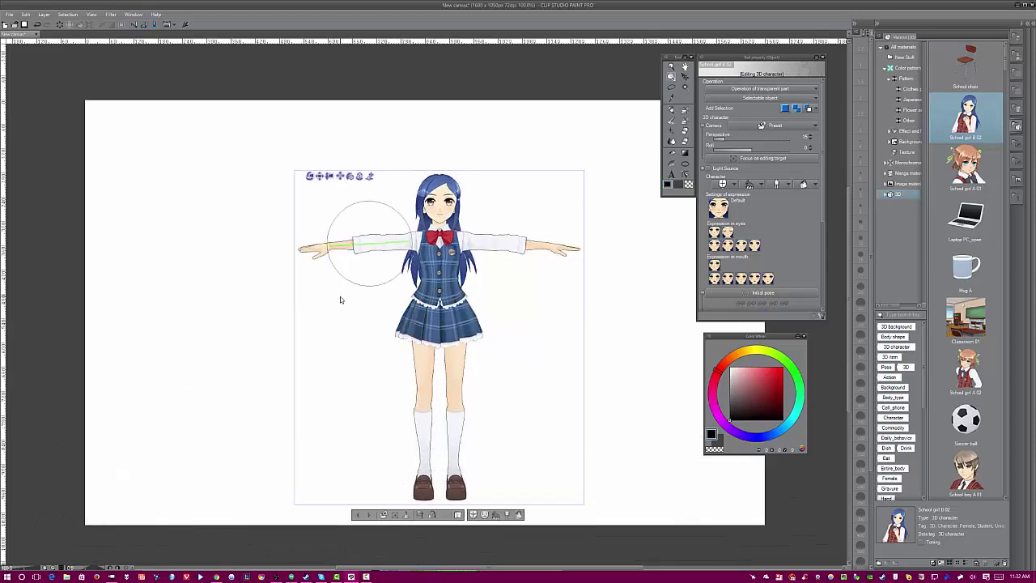
left_click_drag(339, 296, 362, 300)
left_click(355, 260)
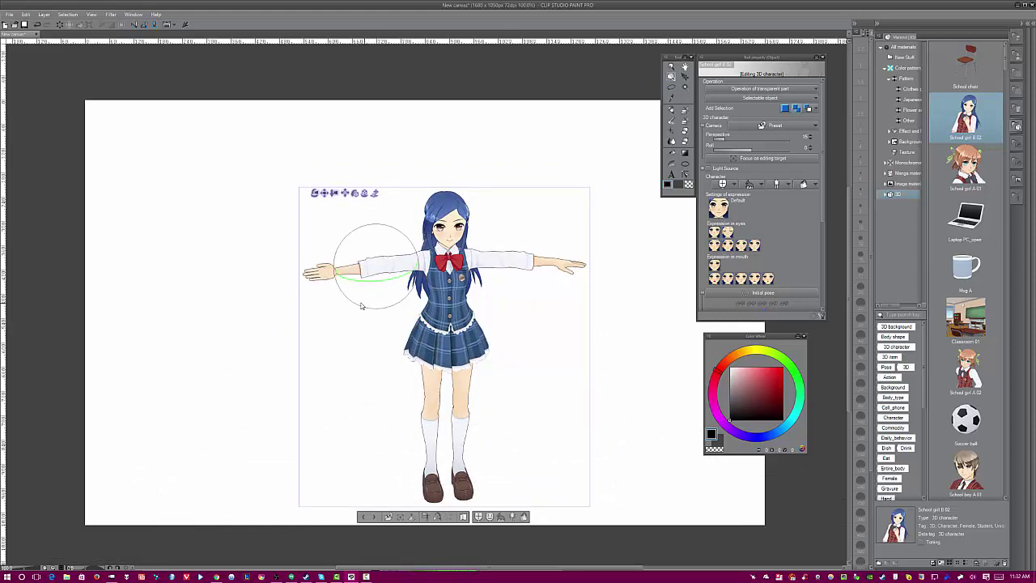
left_click_drag(361, 305, 361, 298)
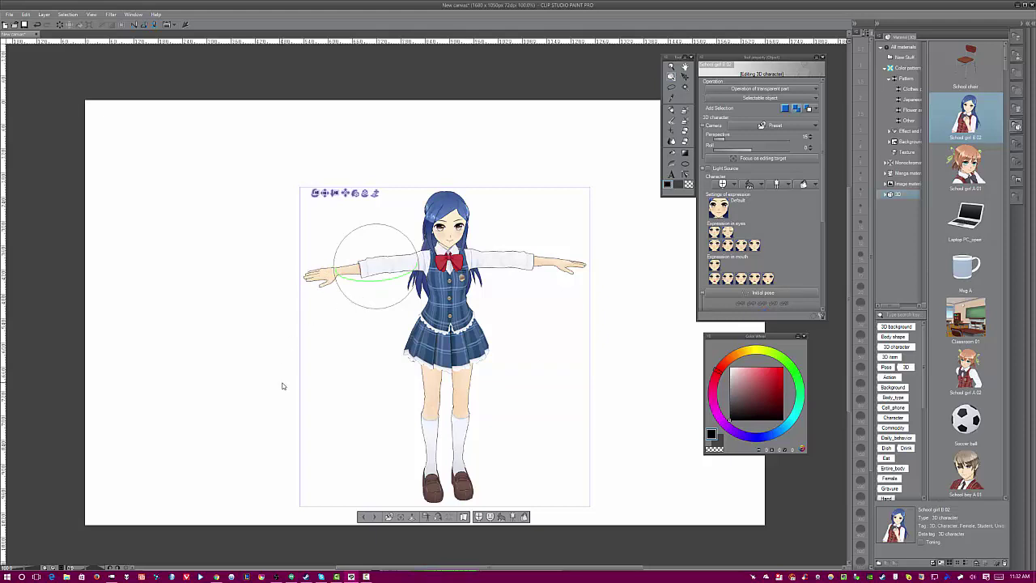
- Examine the joint rotation rings of the character's right forearm, hand and upper arm
left_click_drag(283, 386, 340, 414)
left_click_drag(407, 314, 459, 304)
left_click_drag(377, 321, 386, 323)
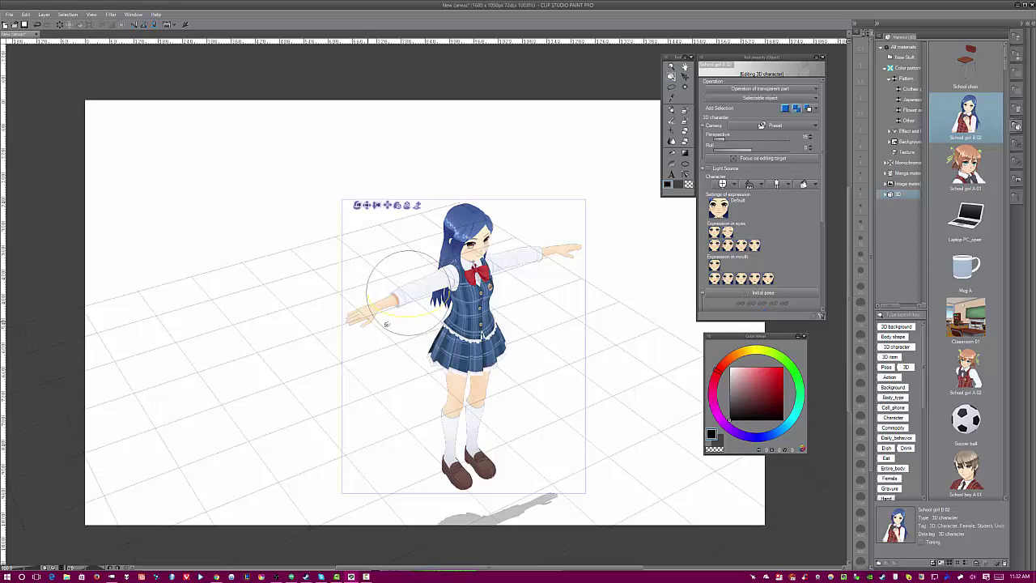
left_click_drag(456, 302, 370, 319)
left_click(368, 320)
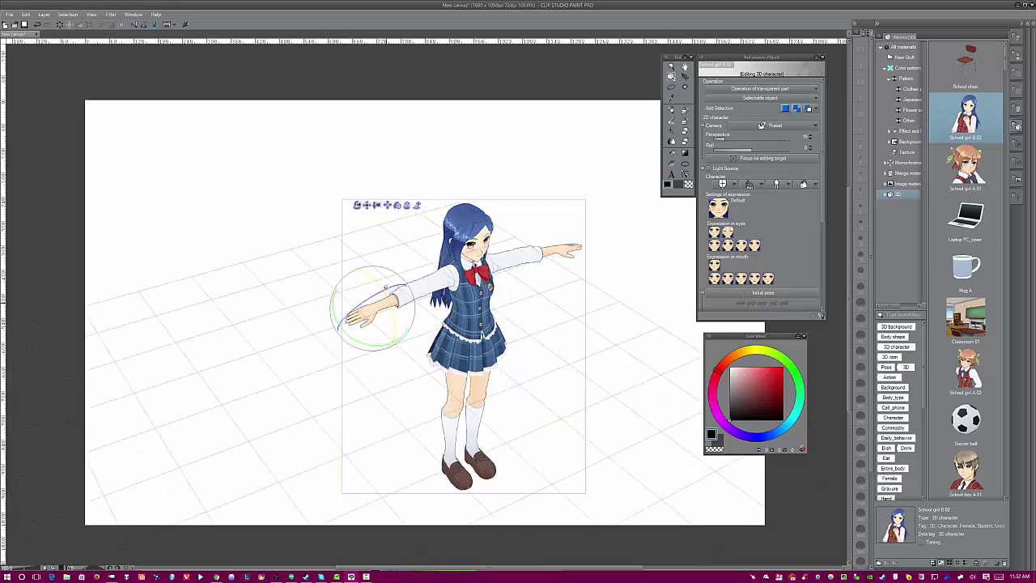
left_click_drag(366, 255, 436, 302)
left_click(429, 284)
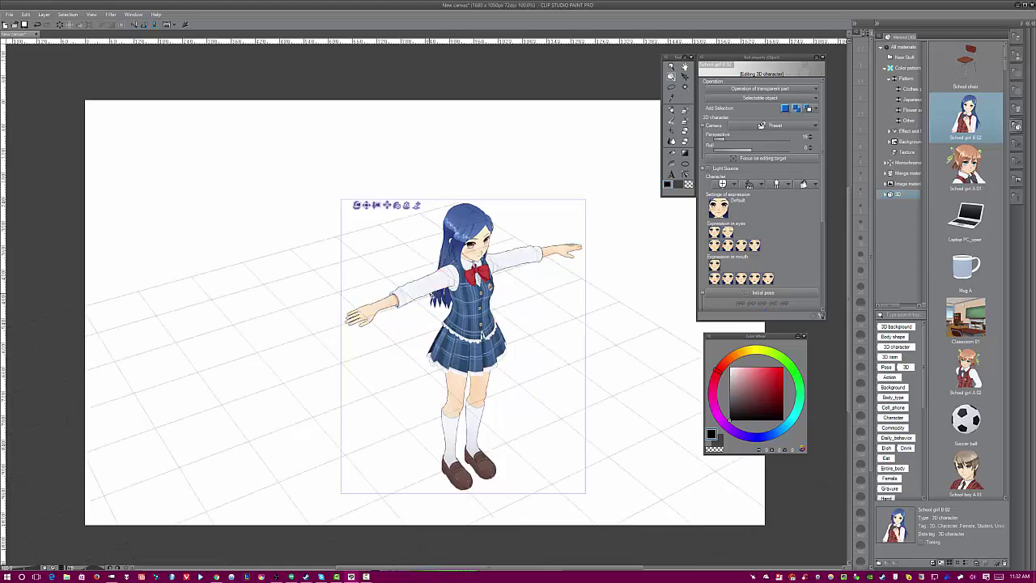
left_click_drag(395, 378, 347, 375)
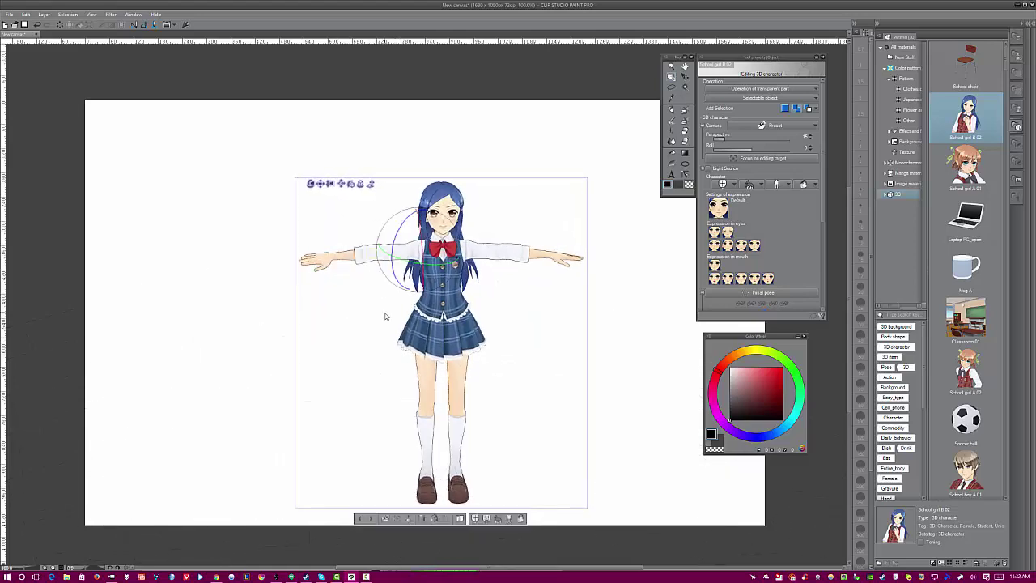
left_click(348, 374)
- Select the character's leg parts and rotate both thighs so that the feet point outward
left_click(419, 389)
left_click_drag(421, 388, 395, 391)
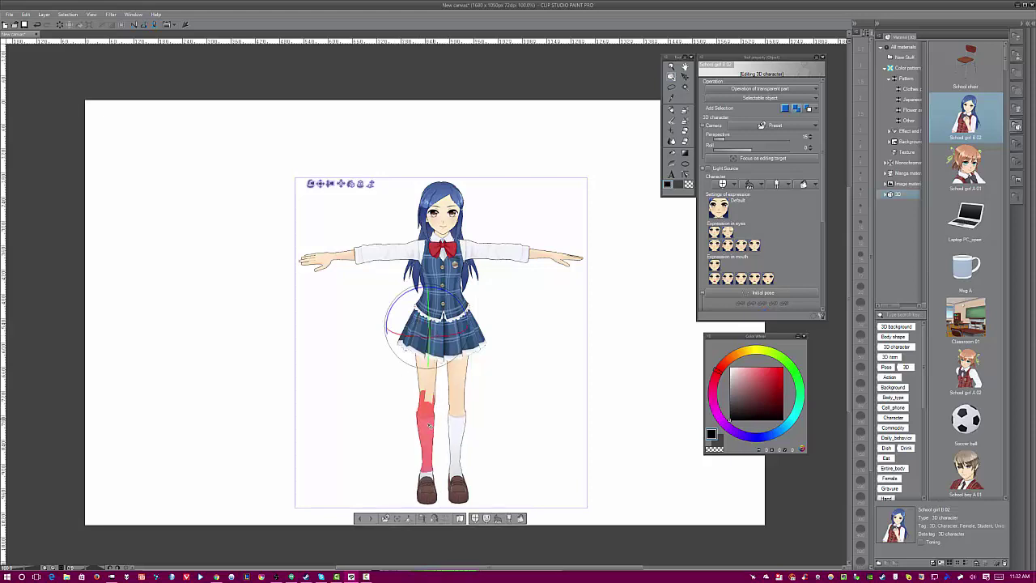
left_click(423, 435)
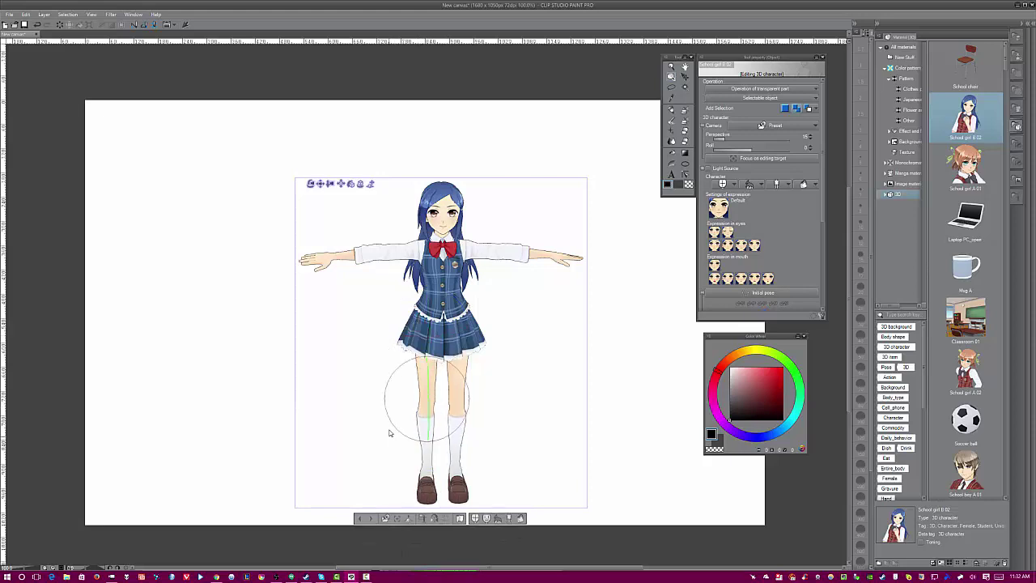
left_click(424, 374)
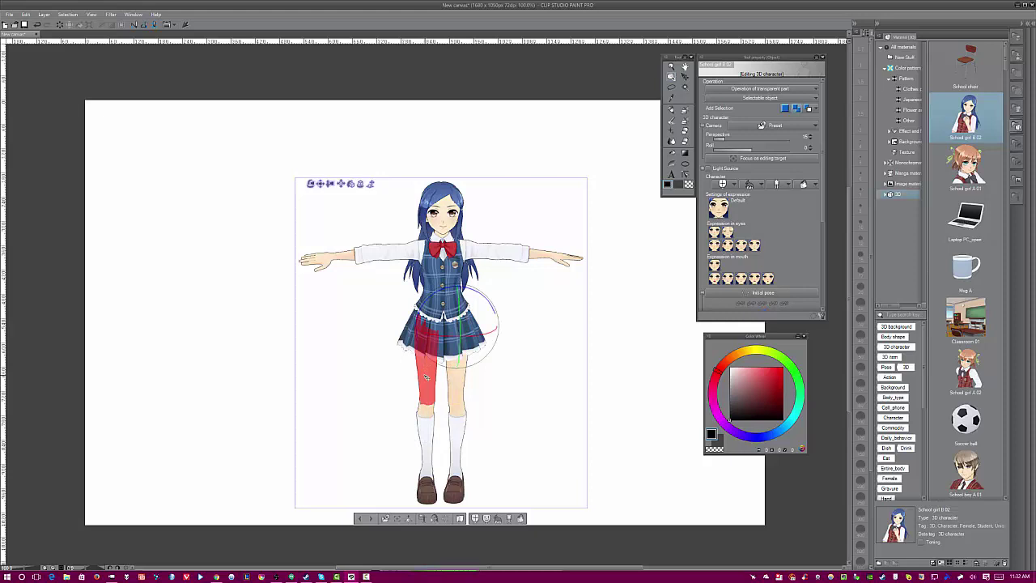
scroll(426, 375, "down", 5)
scroll(426, 375, "up", 6)
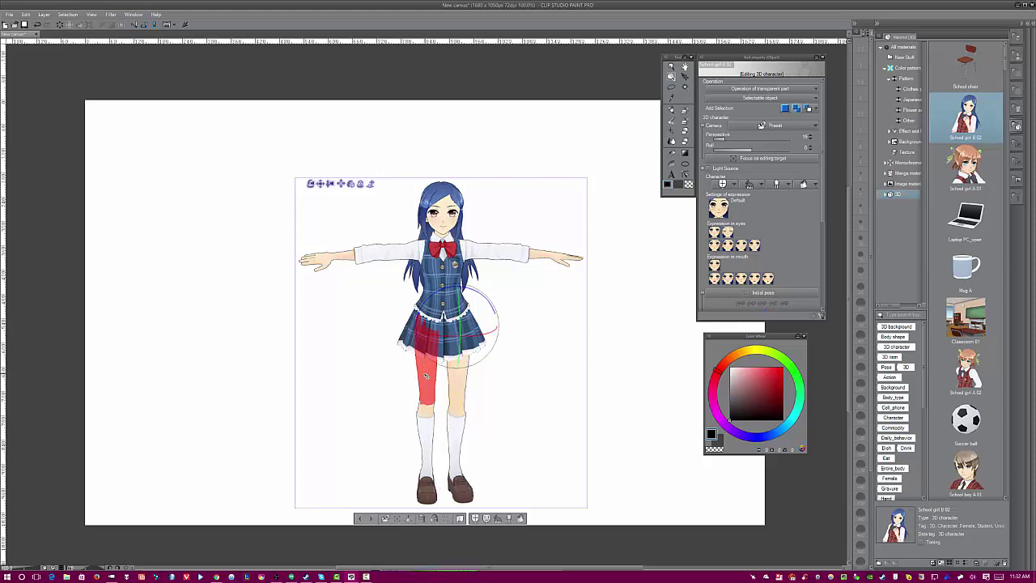
left_click(422, 374)
- Raise the character's right arm overhead and pull the left arm down so its hand reaches the hip
left_click(444, 208)
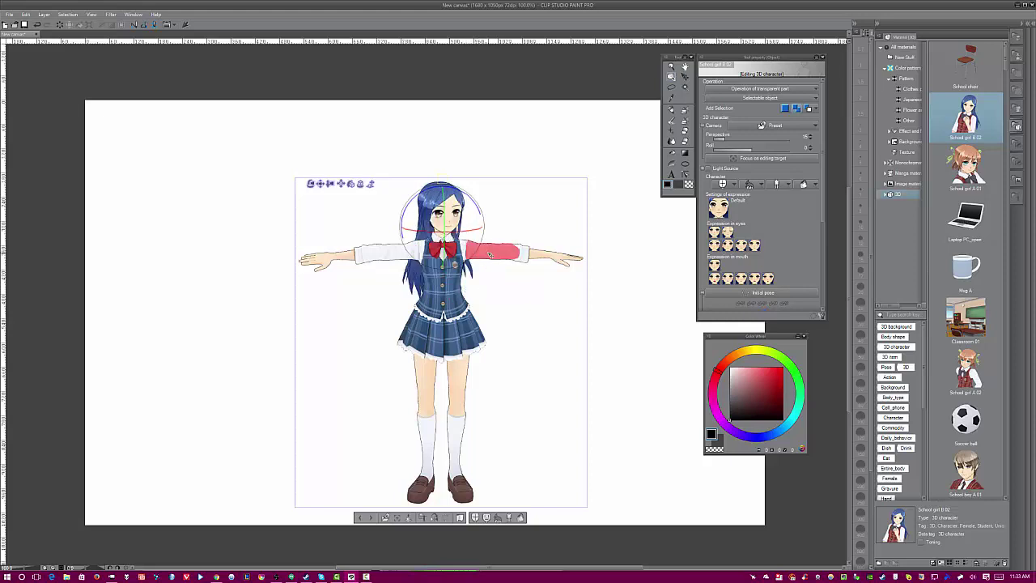
left_click_drag(485, 301, 478, 299)
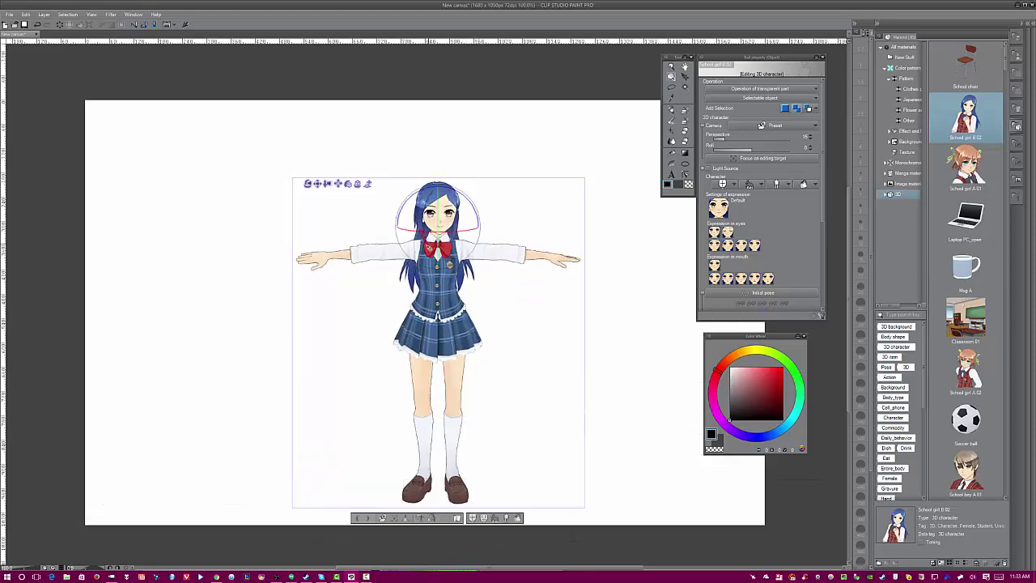
left_click(504, 258)
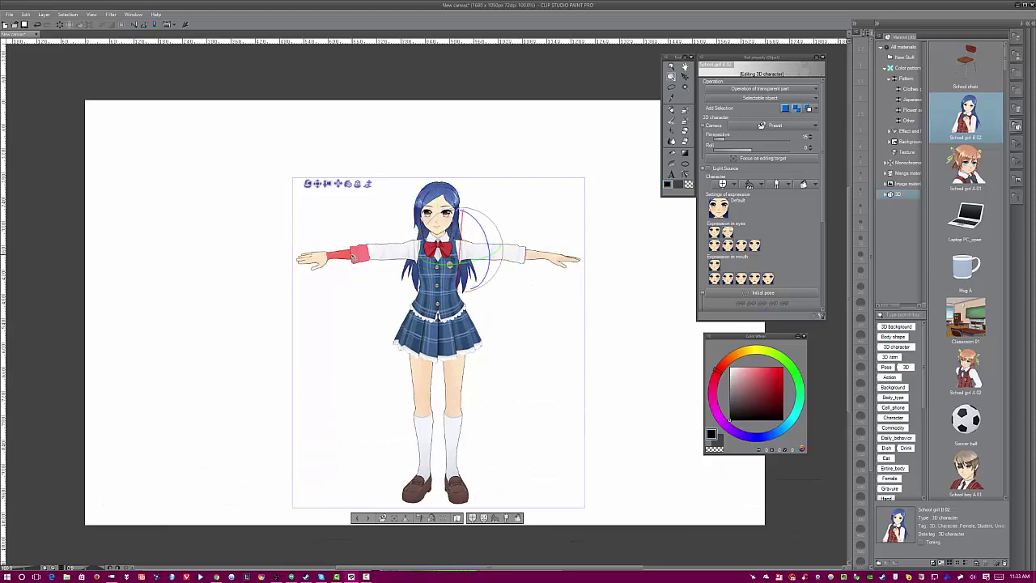
left_click(352, 257)
left_click_drag(320, 259, 404, 134)
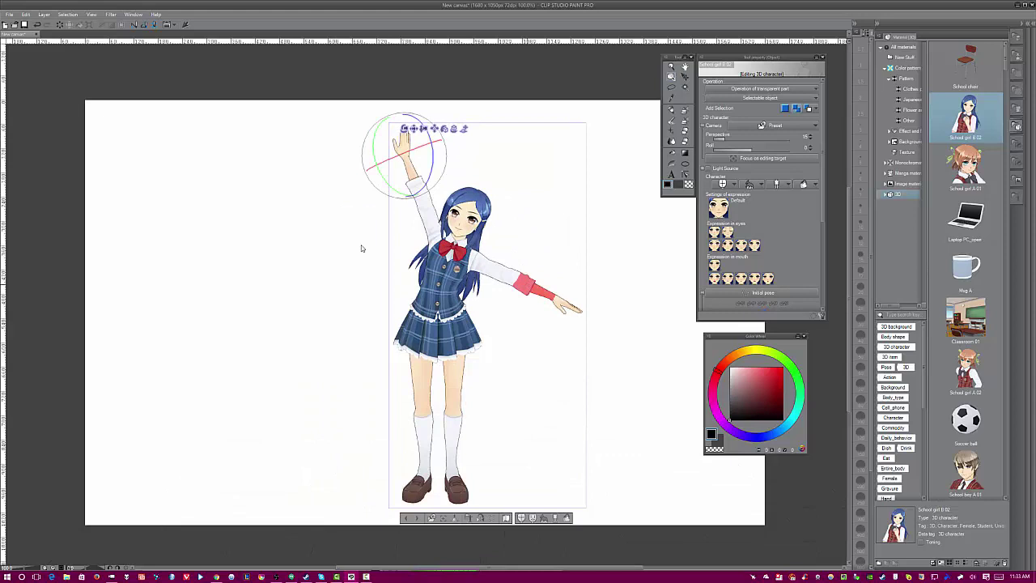
left_click(550, 296)
left_click_drag(549, 296, 466, 340)
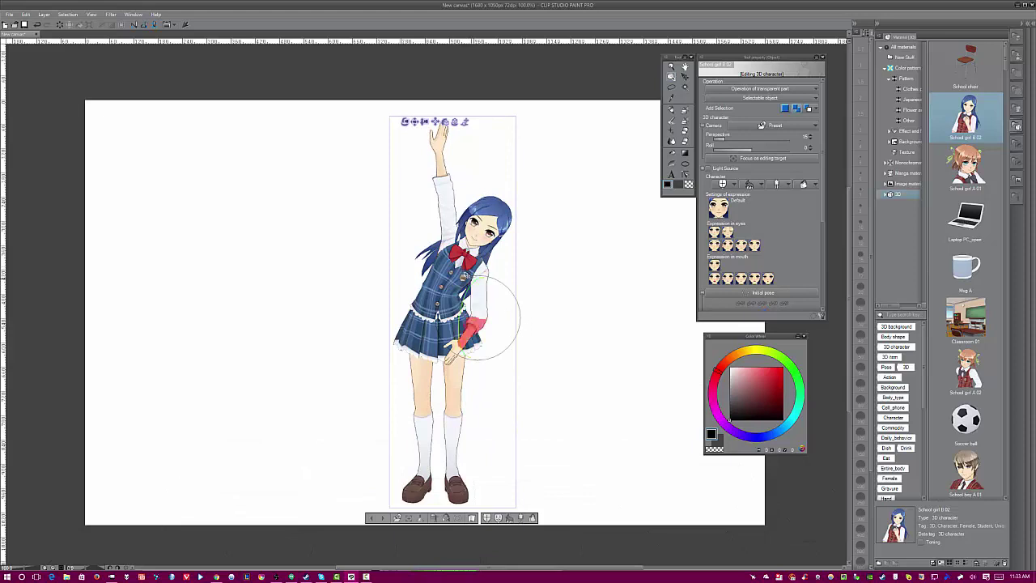
- Straighten the character's leaning torso, and reset the whole figure to its initial pose
left_click_drag(466, 275, 450, 257)
mouse_move(373, 290)
left_mouse_down()
mouse_move(424, 293)
mouse_move(353, 295)
mouse_move(369, 305)
left_mouse_up()
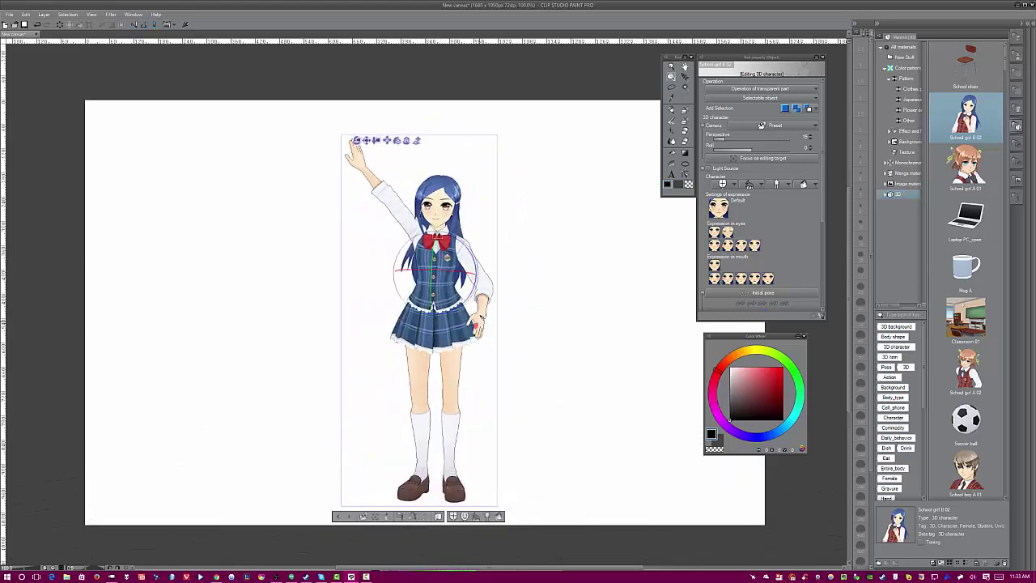
left_click(431, 516)
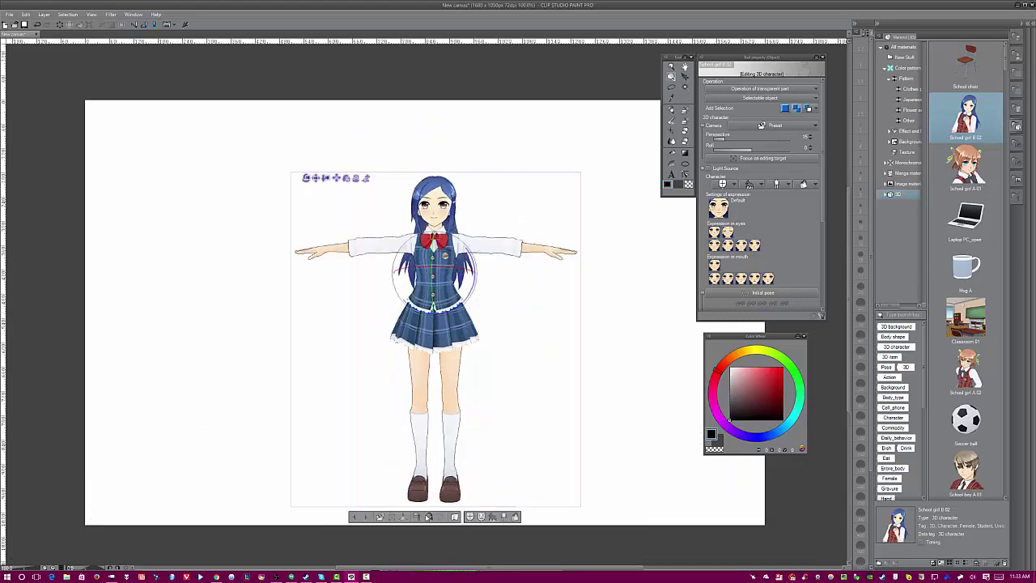
left_click(501, 339)
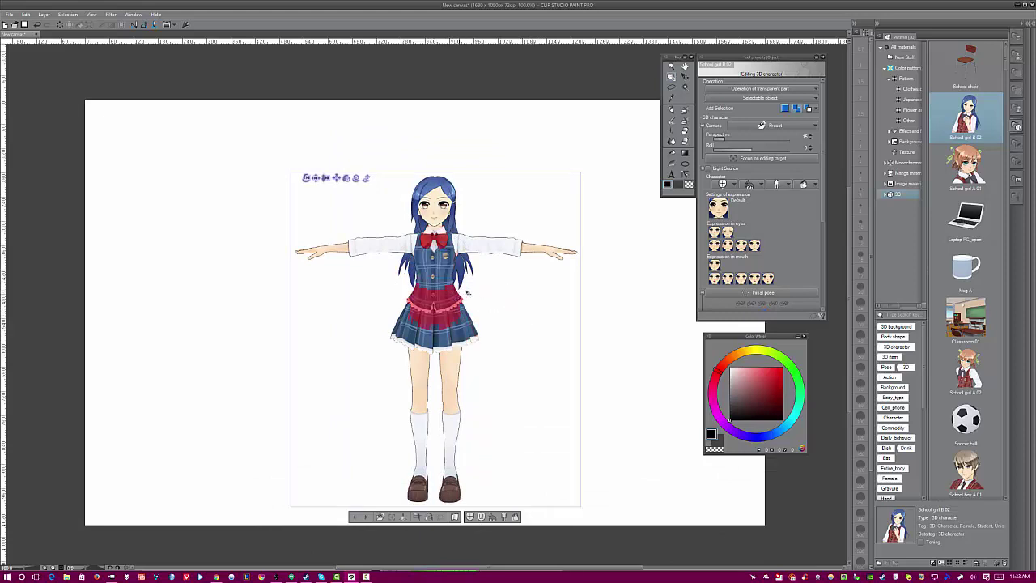
- Pull the character's right forearm upward so that the arm is raised diagonally beside the head
left_click_drag(519, 298, 457, 274)
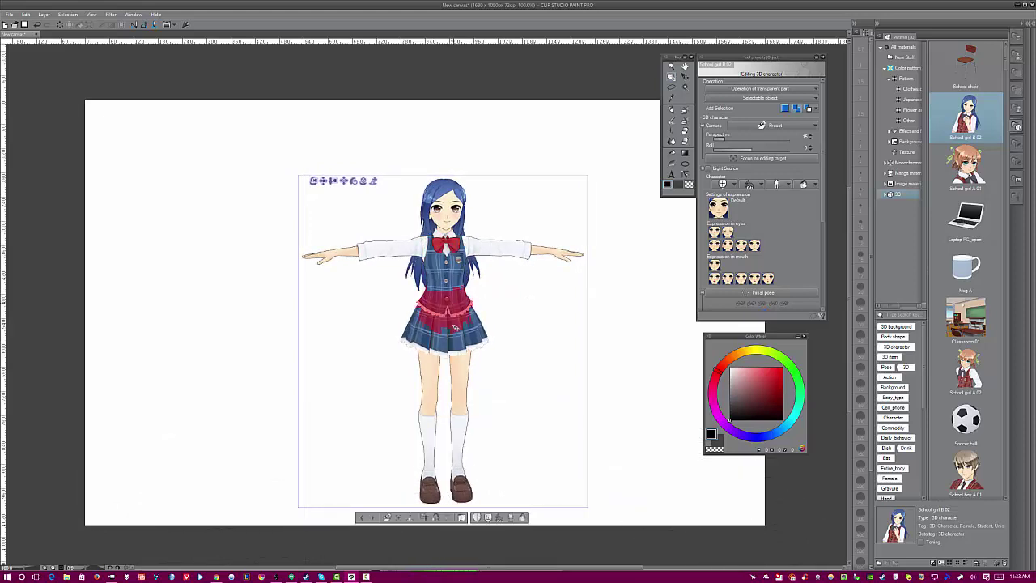
left_click(433, 479)
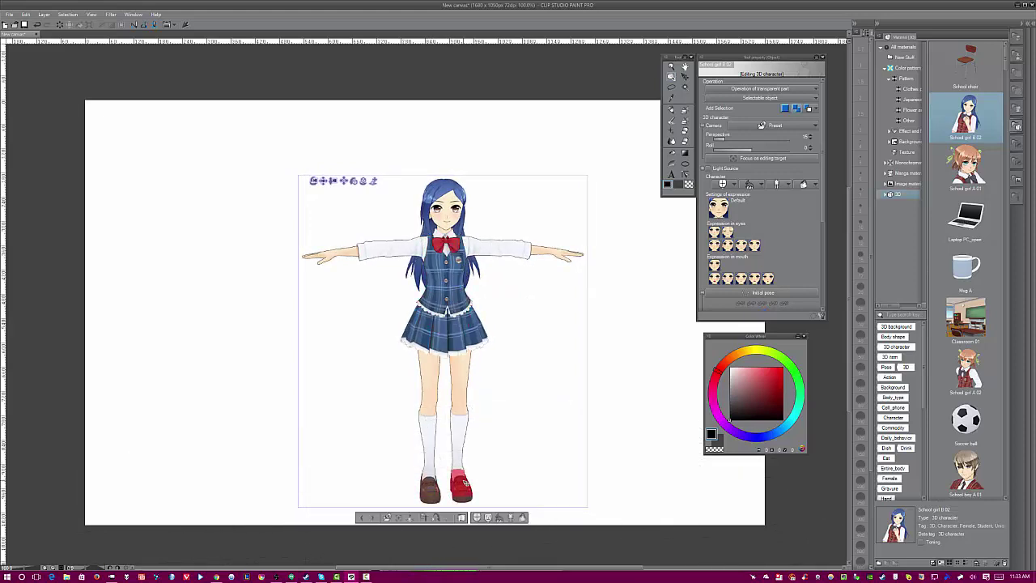
left_click_drag(480, 479, 461, 454)
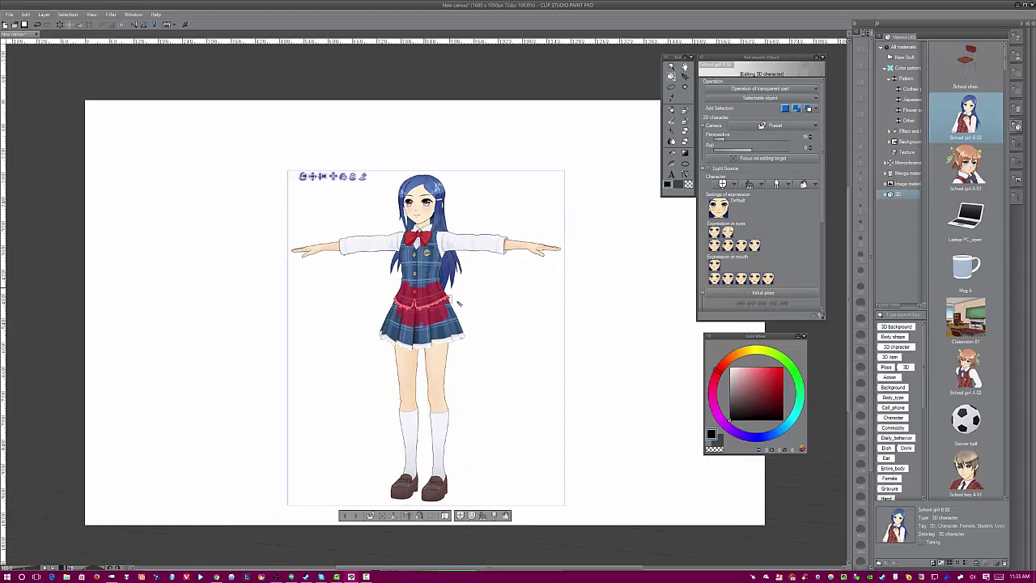
left_click(504, 327)
left_click_drag(503, 328, 376, 215)
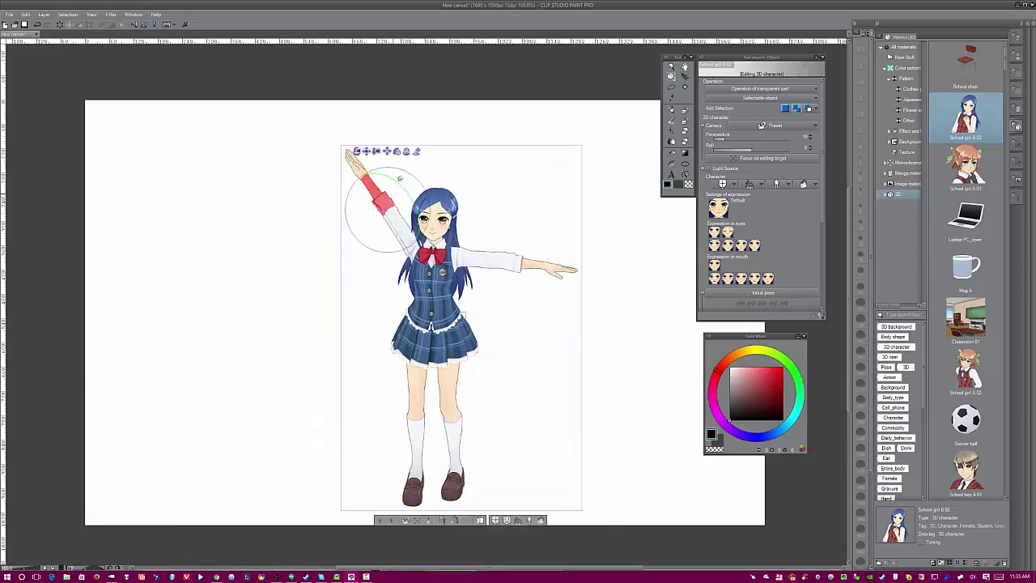
- Rotate the raised right forearm more upright, and bend the left arm down so its hand rests at the hip
mouse_move(398, 179)
left_mouse_down()
mouse_move(413, 194)
mouse_move(381, 183)
left_mouse_up()
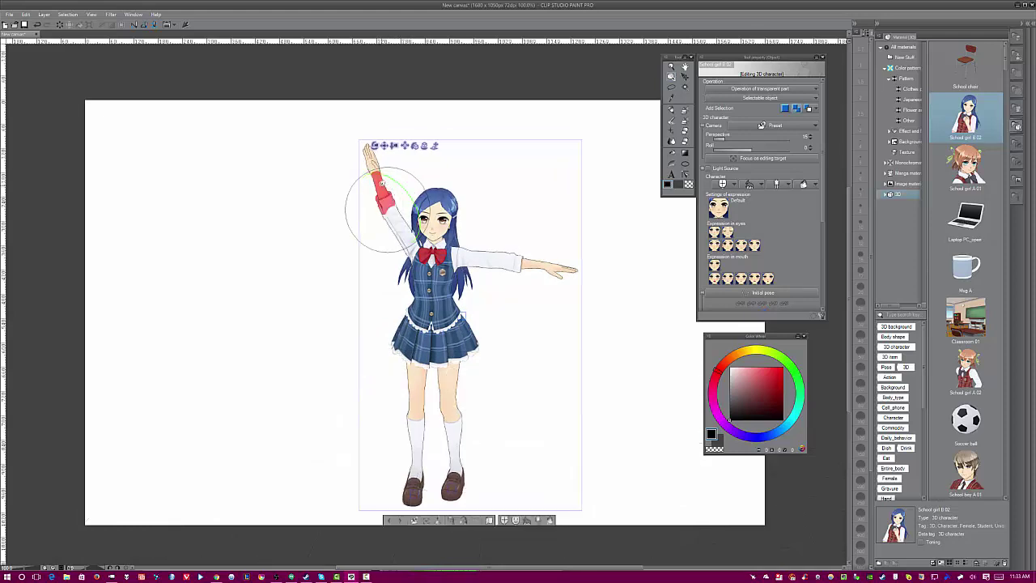
left_click_drag(503, 265, 483, 332)
left_click_drag(554, 331, 484, 345)
left_click_drag(558, 313, 521, 251)
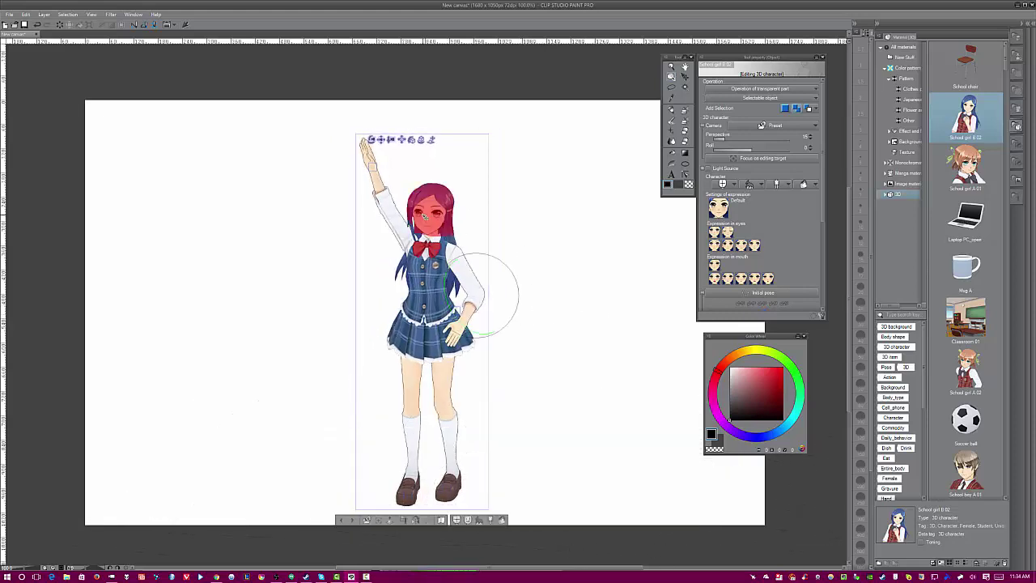
- Turn the character's head toward its left side, away from the raised arm
left_click(434, 218)
left_click_drag(486, 290, 482, 243)
left_click(459, 227)
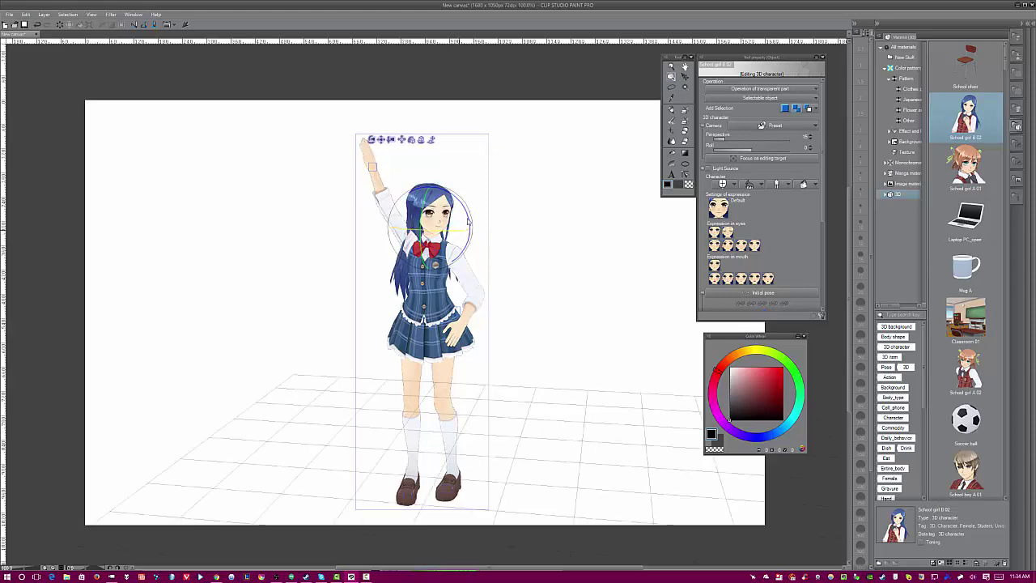
- Orbit around the figure to examine the arms, feet and overall pose from the front, side and low angles
mouse_move(587, 231)
left_mouse_down()
mouse_move(596, 229)
mouse_move(574, 239)
left_mouse_up()
left_click_drag(551, 414, 474, 365)
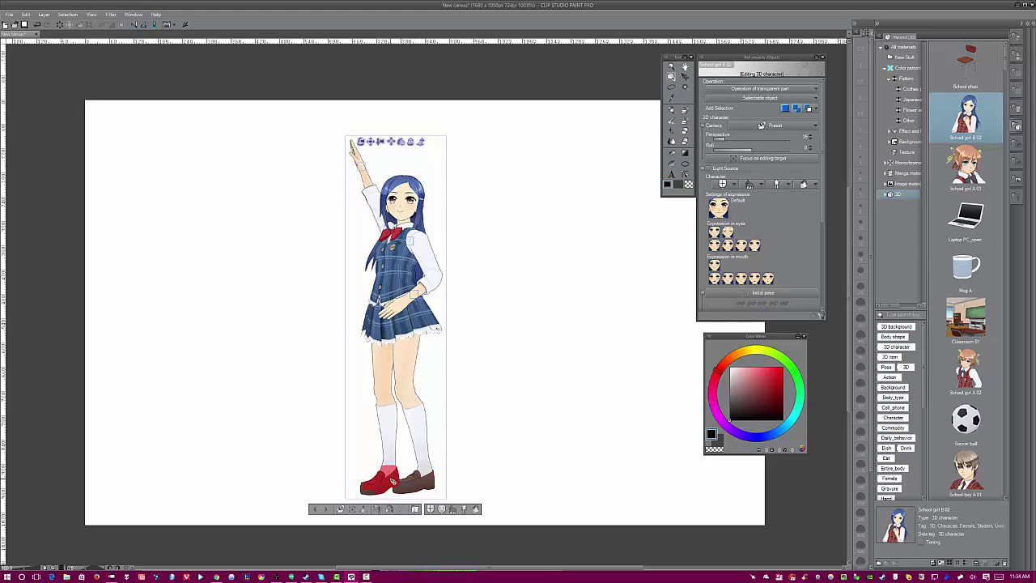
left_click(435, 486)
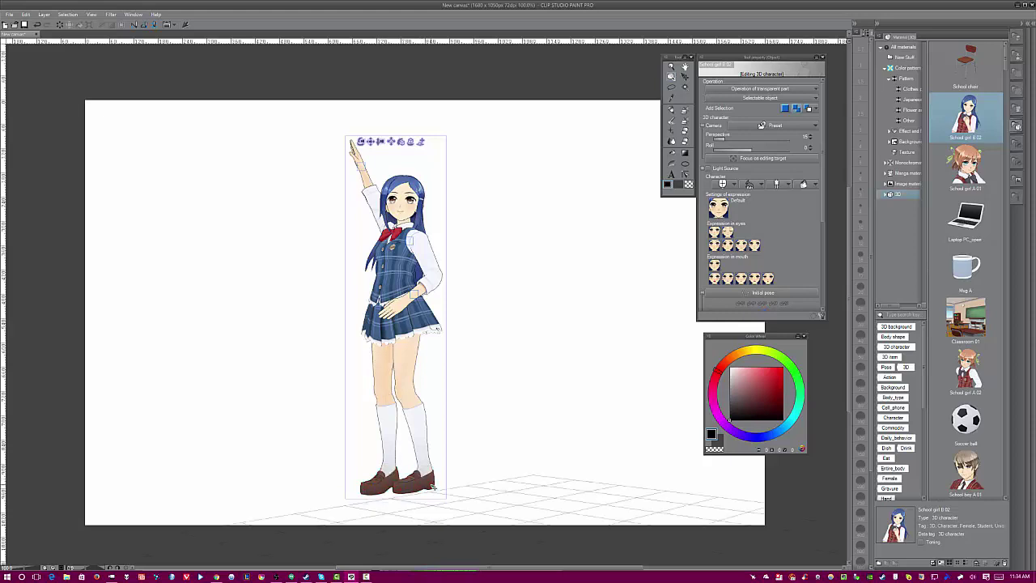
left_click_drag(504, 396, 530, 449)
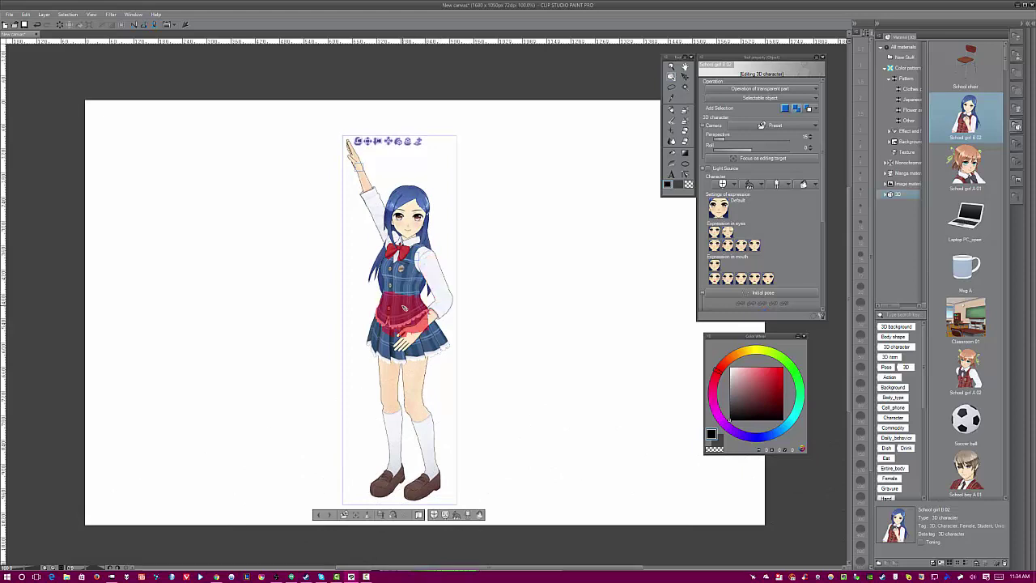
left_click_drag(551, 308, 441, 281)
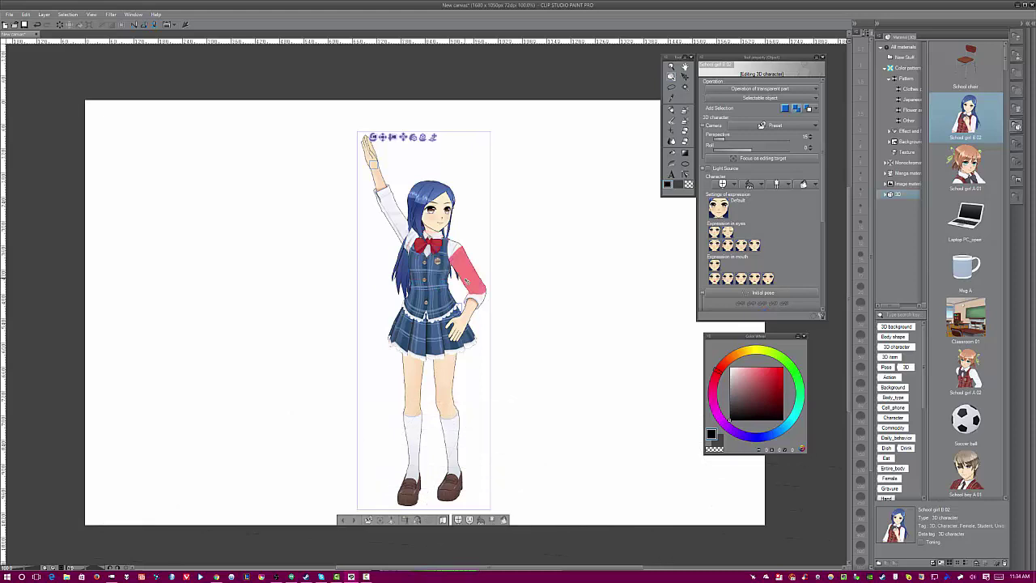
left_click_drag(485, 328, 455, 335)
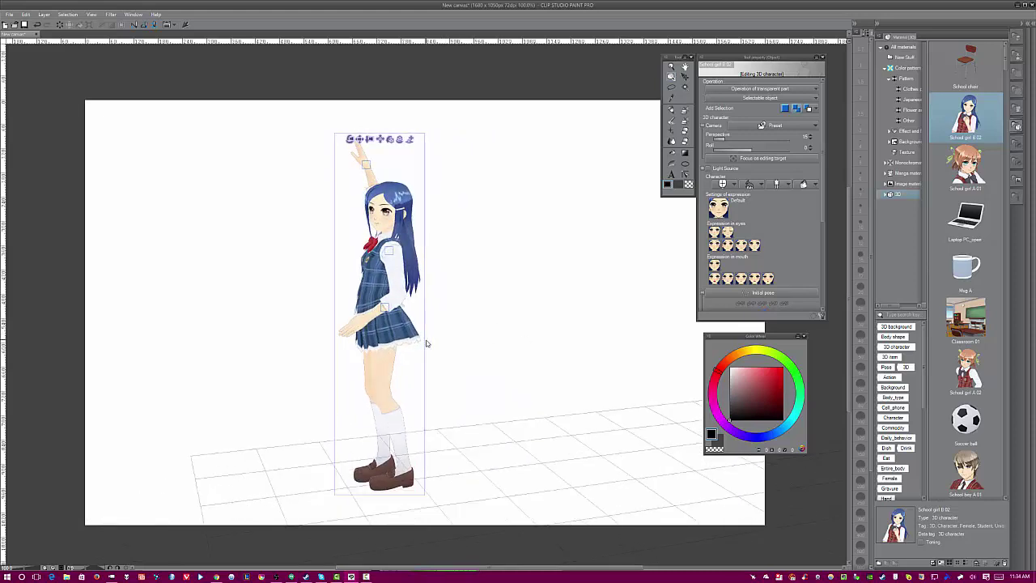
left_click_drag(427, 343, 420, 285)
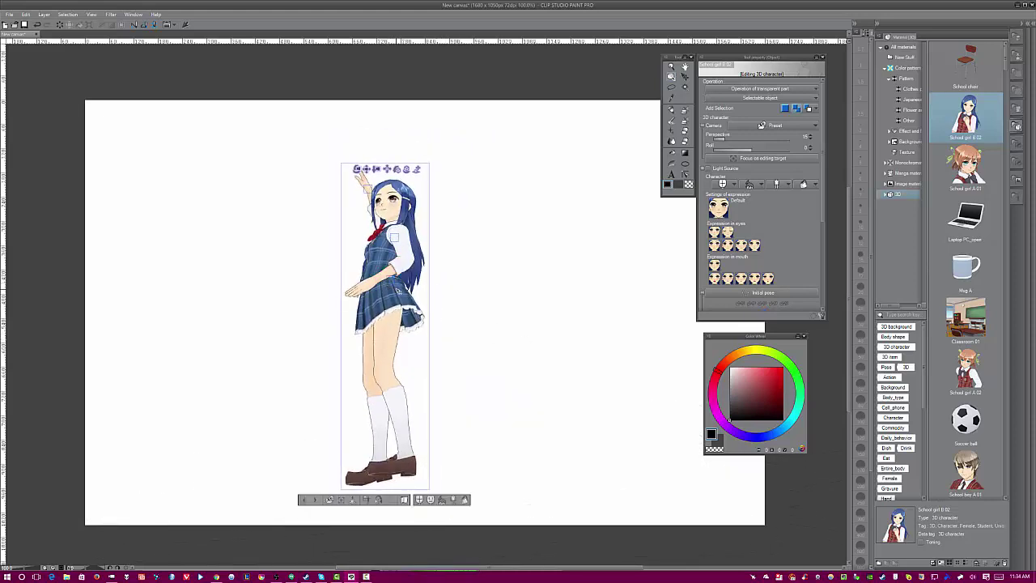
left_click_drag(449, 322, 478, 274)
left_click_drag(647, 256, 401, 317)
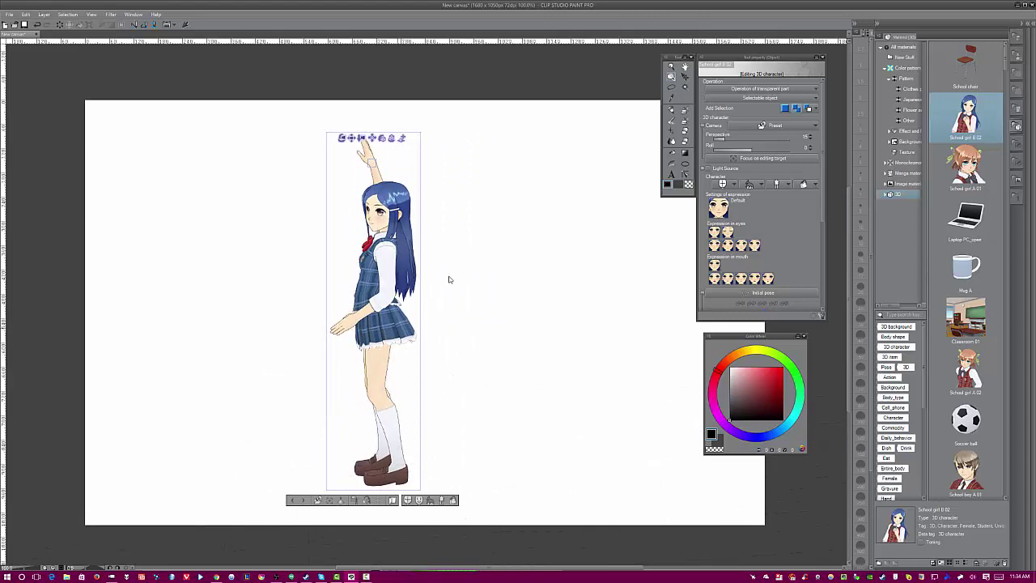
left_click_drag(449, 279, 636, 235)
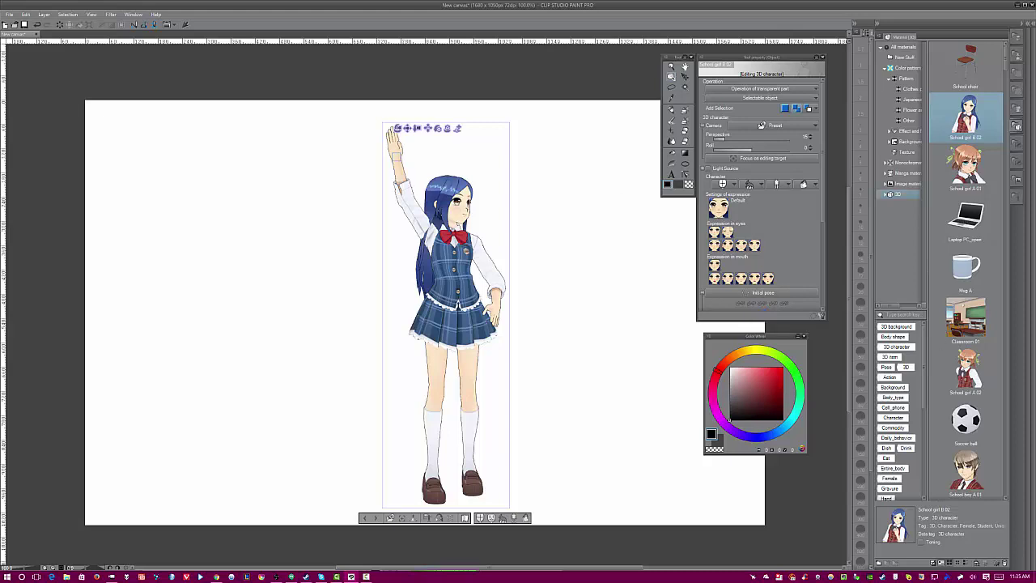
left_click_drag(585, 278, 551, 298)
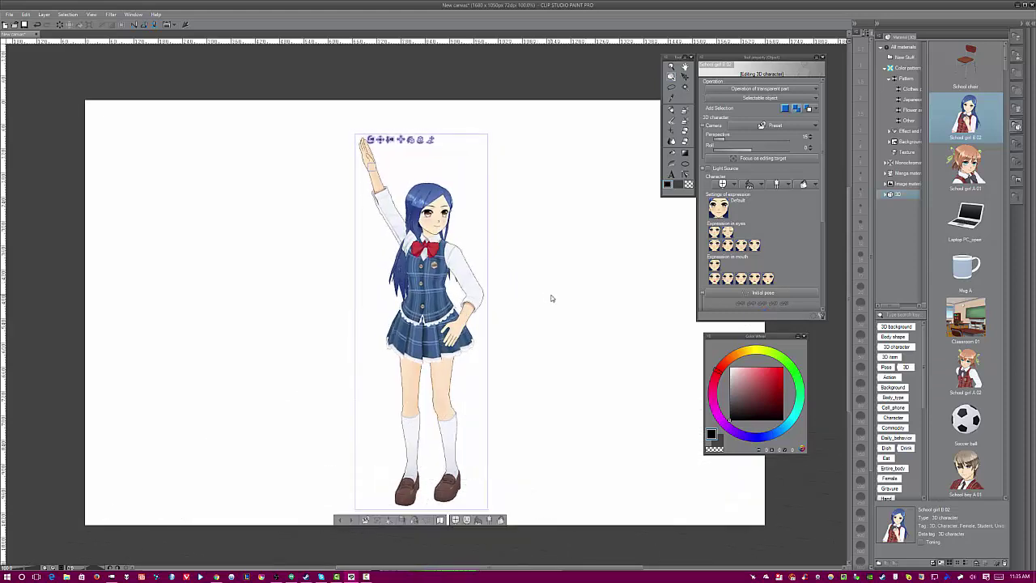